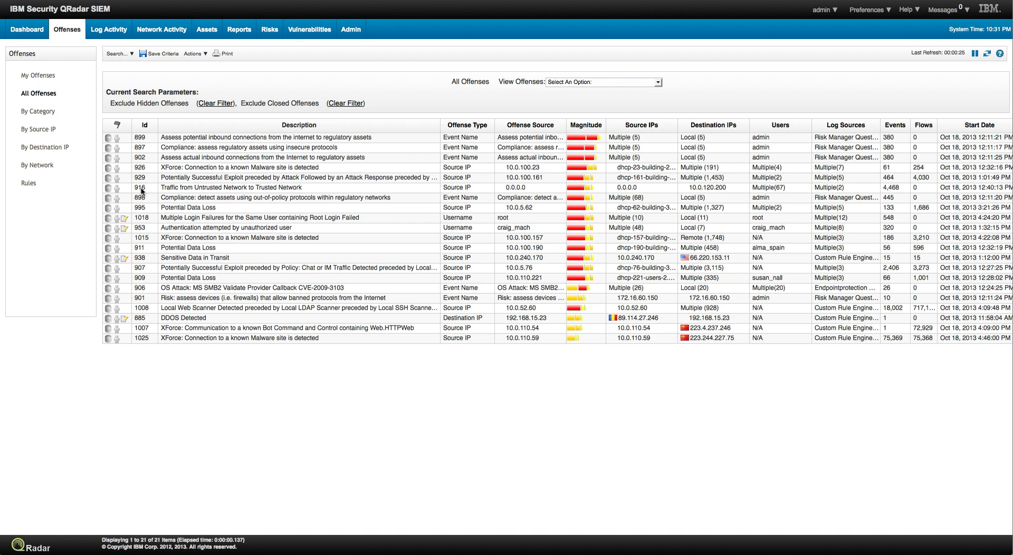
- Open offense 916 and display the four rules contributing to it, with their event counts
double_click(179, 189)
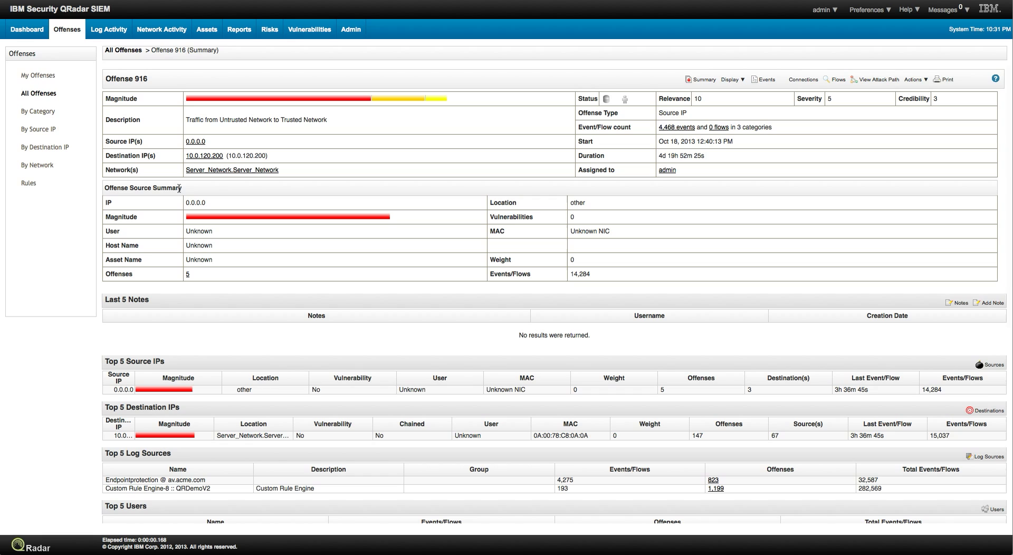
click(733, 80)
click(751, 186)
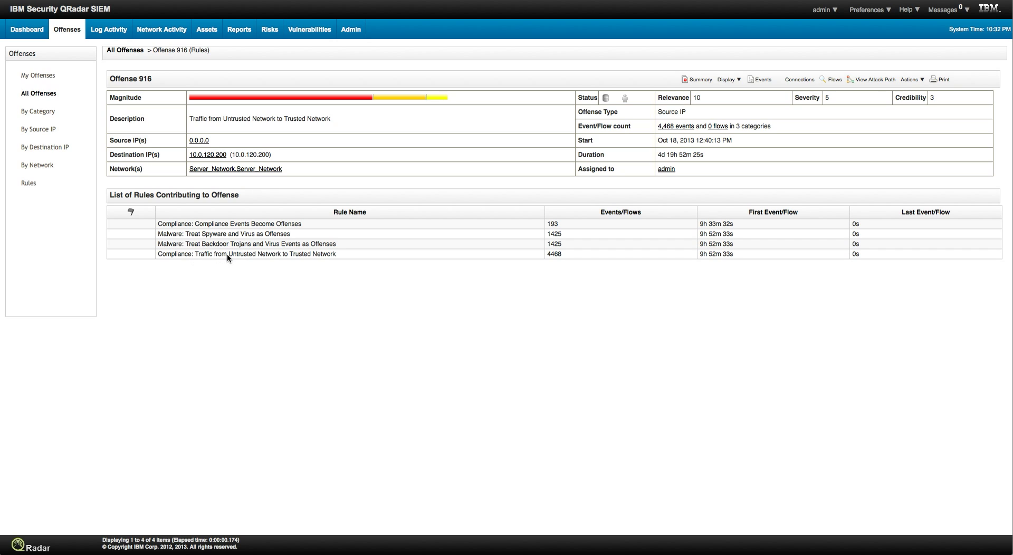
double_click(252, 253)
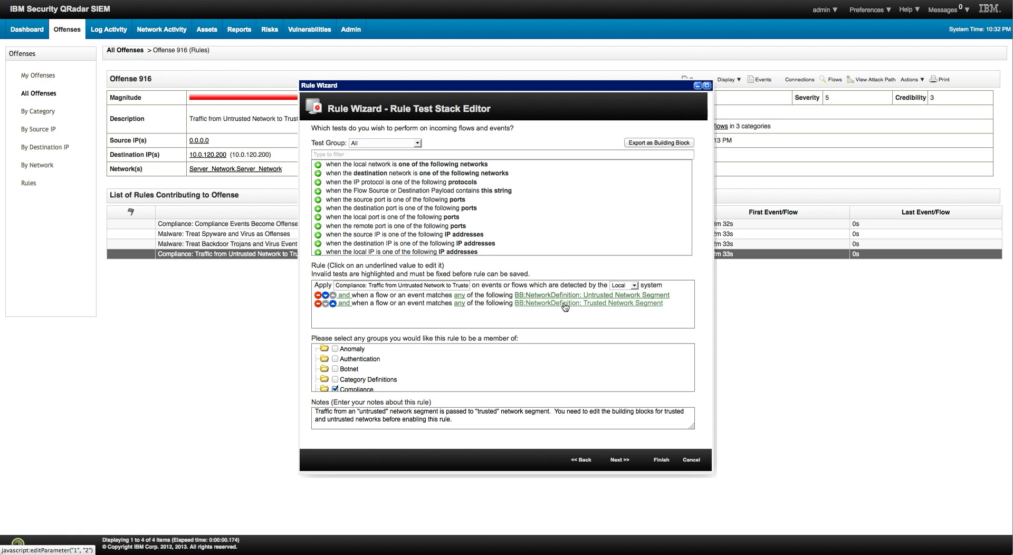
click(692, 460)
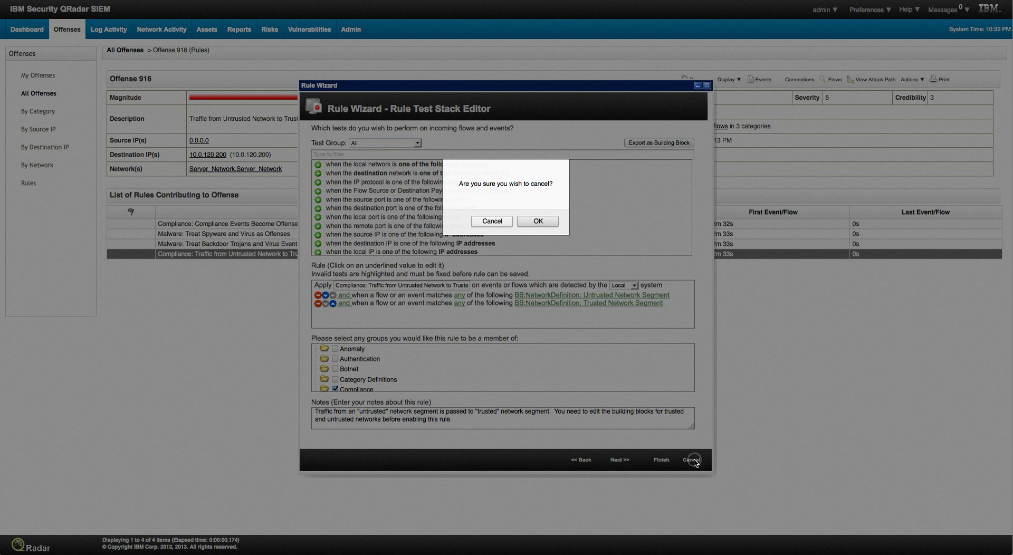
click(535, 222)
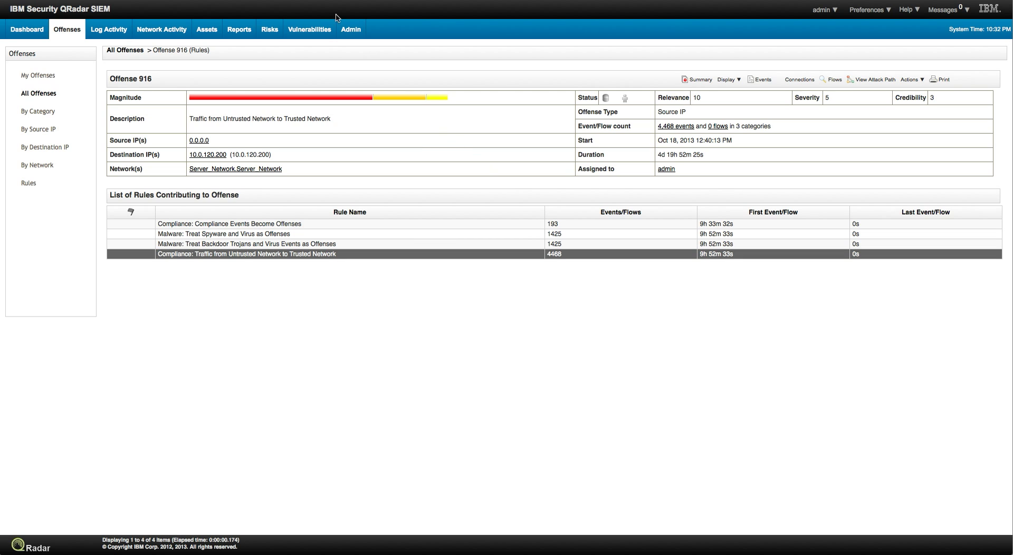
- Open Remote Networks from the Admin tab to list its nine network groups
click(352, 31)
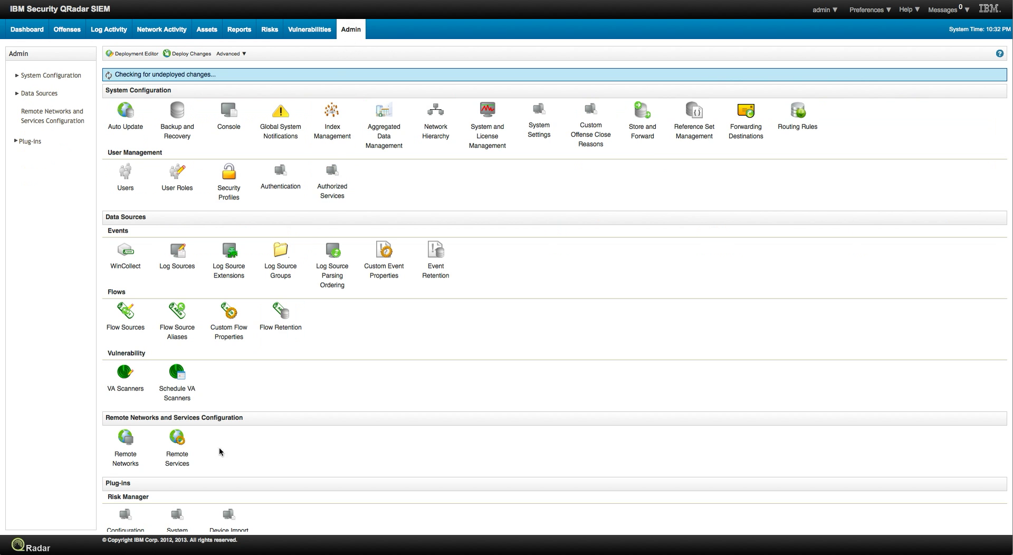
click(129, 449)
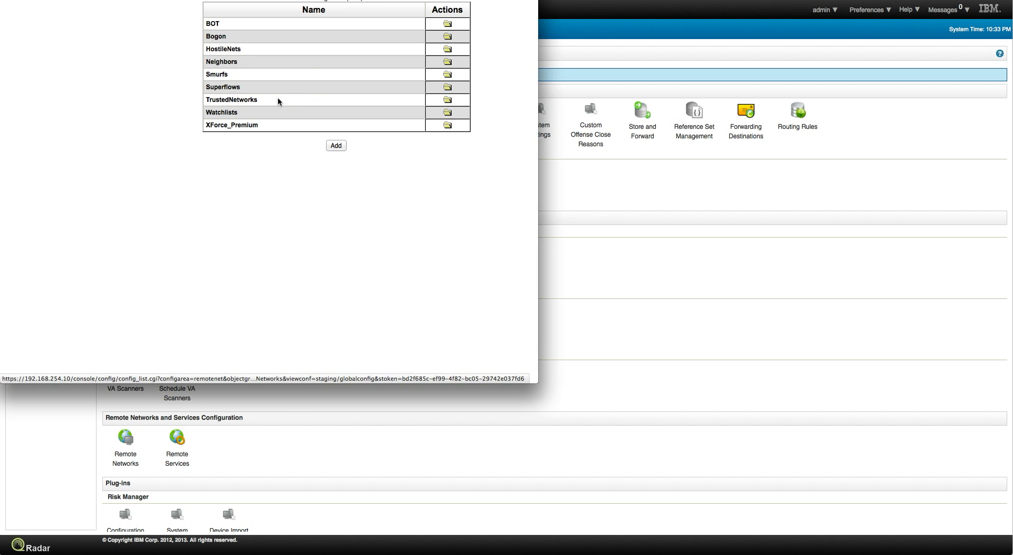
- Inspect TrustedNetworks' DummyTrustedNetworks entry (127.0.0.3/32) without changes, then close the Remote Networks window
click(446, 100)
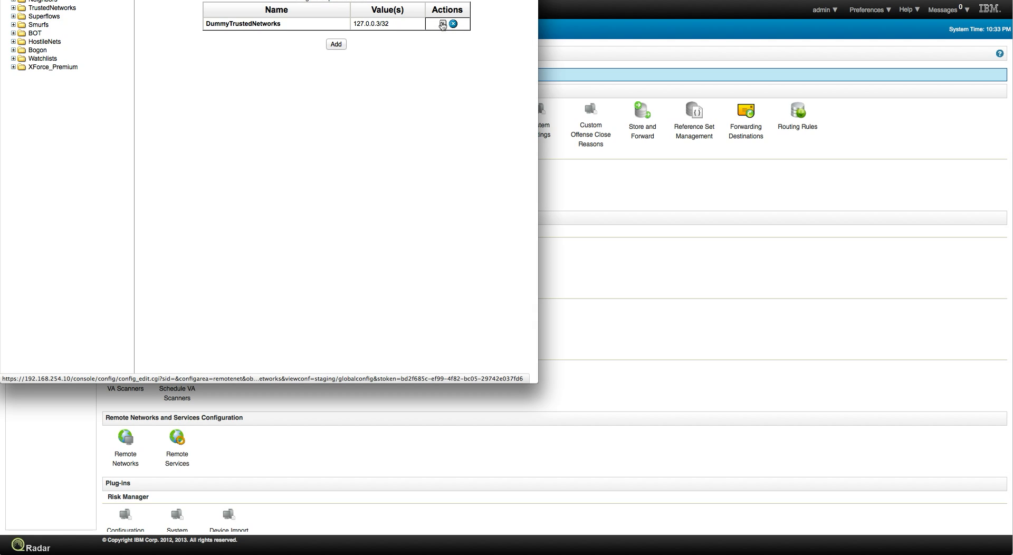
click(442, 24)
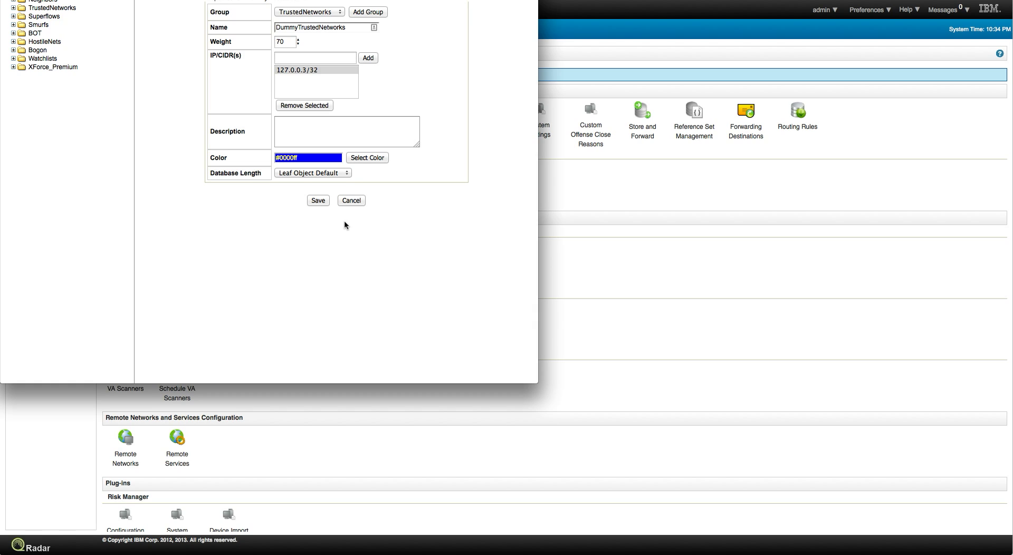
click(351, 201)
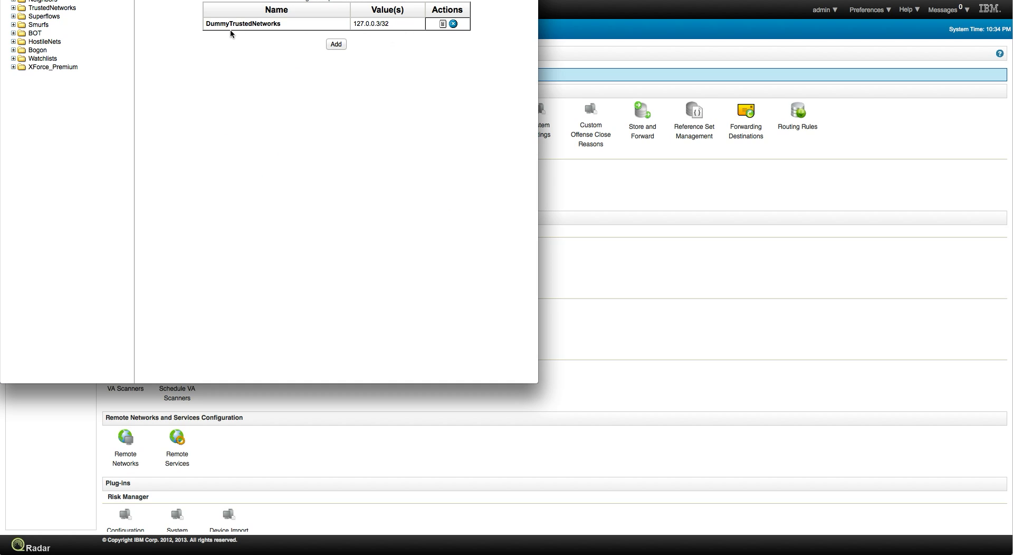
key(super+w)
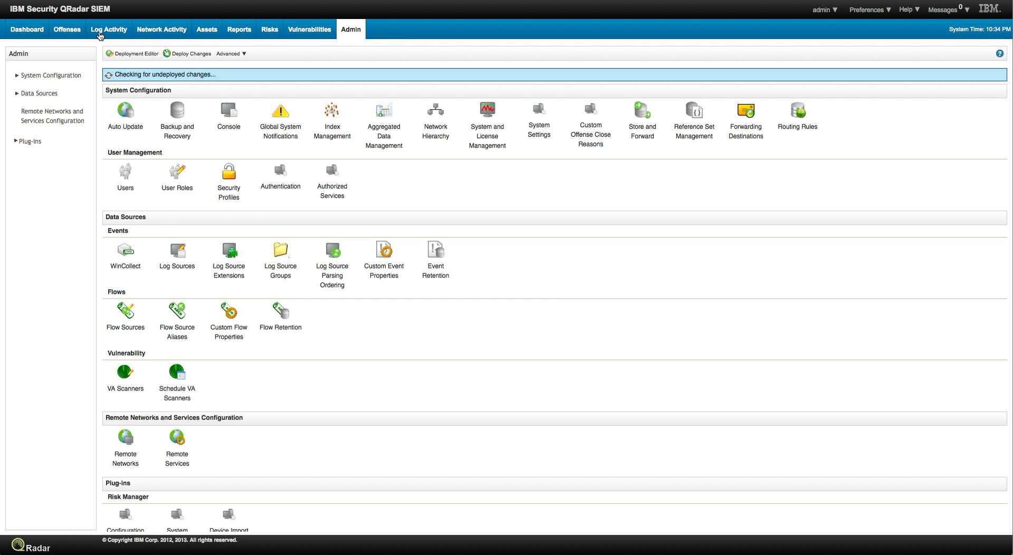
- Show All Offenses on the Offenses tab, listing 21 offenses including 916
click(63, 30)
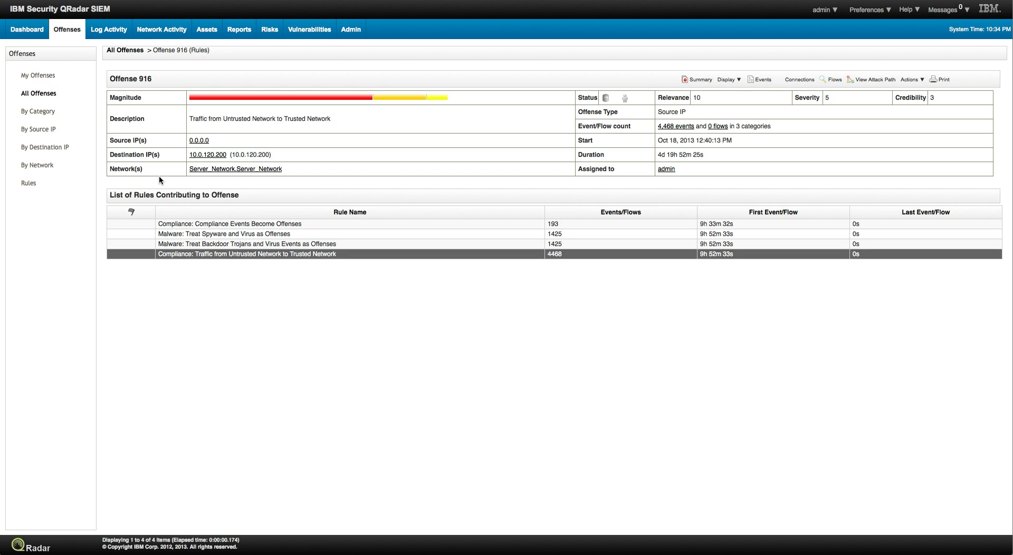
click(39, 95)
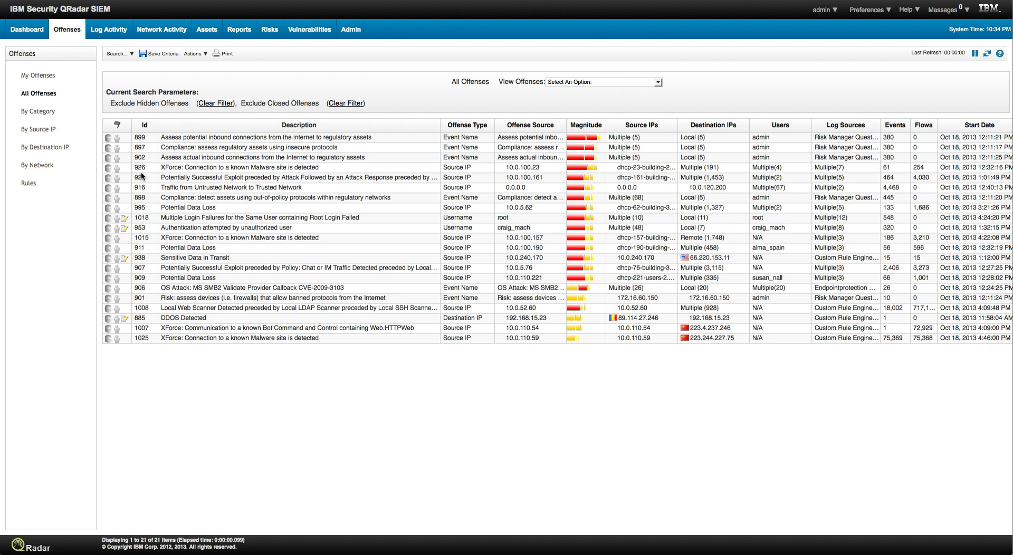
- Open offense 938 and show its single rule, Policy: Sensitive Data in Transit, with 30 events/flows
double_click(148, 257)
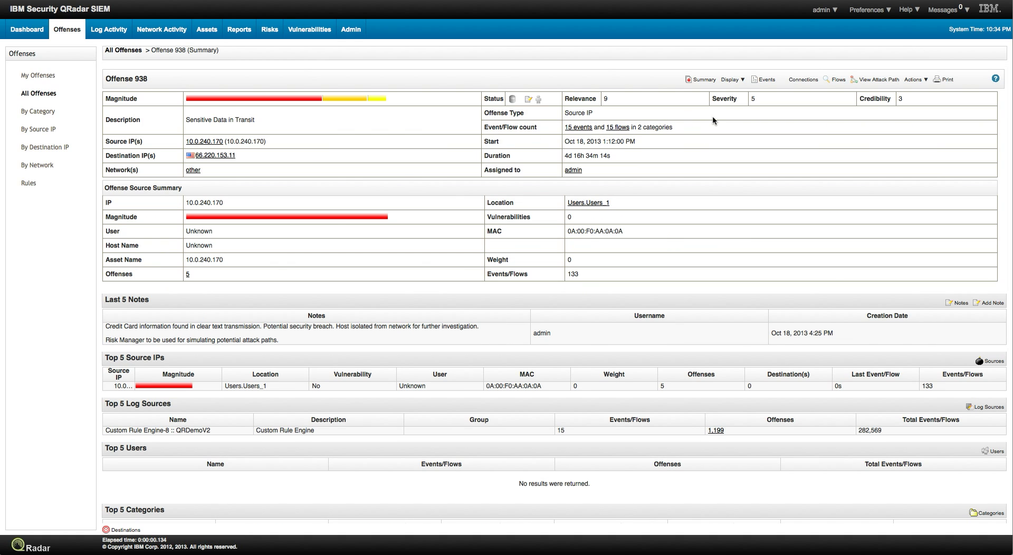
click(730, 80)
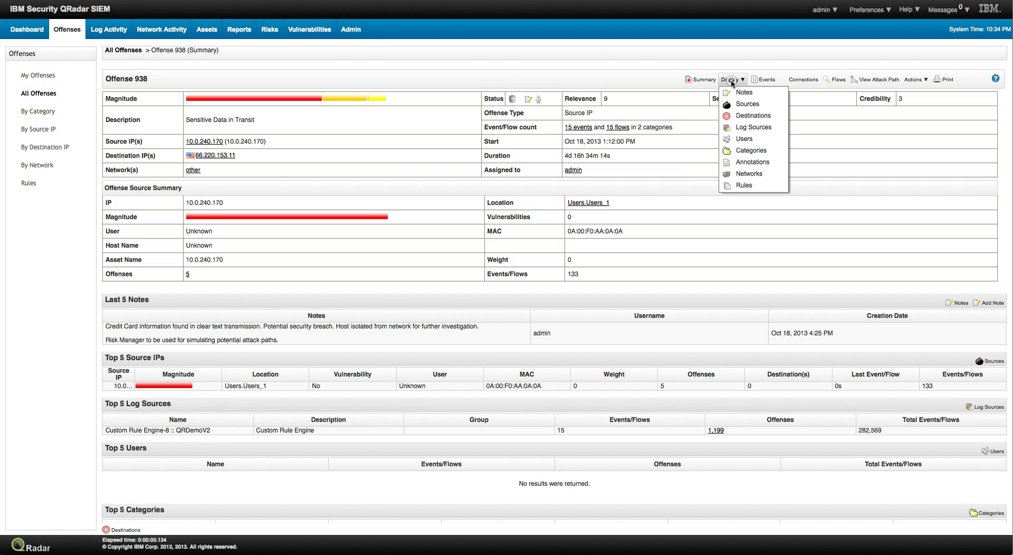
click(748, 186)
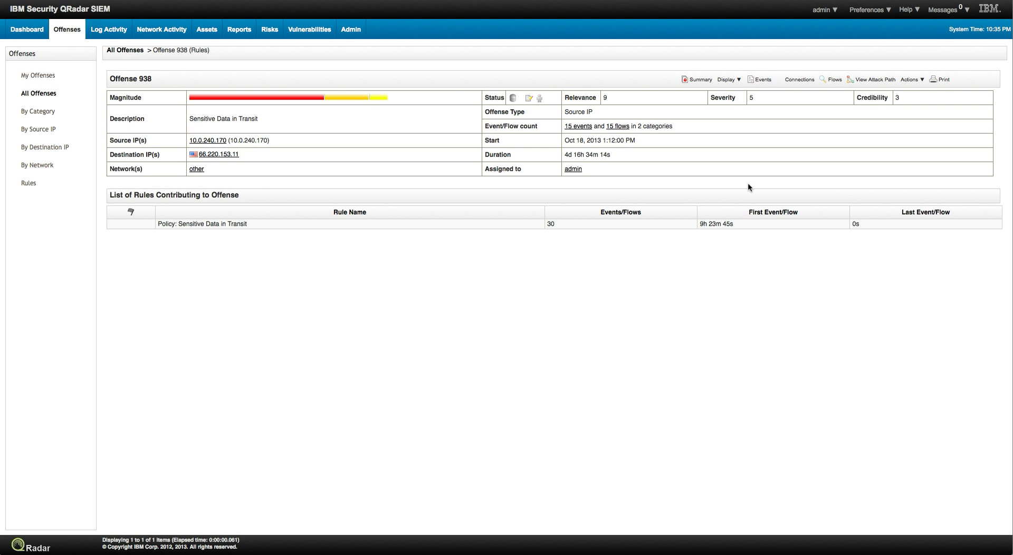
double_click(211, 224)
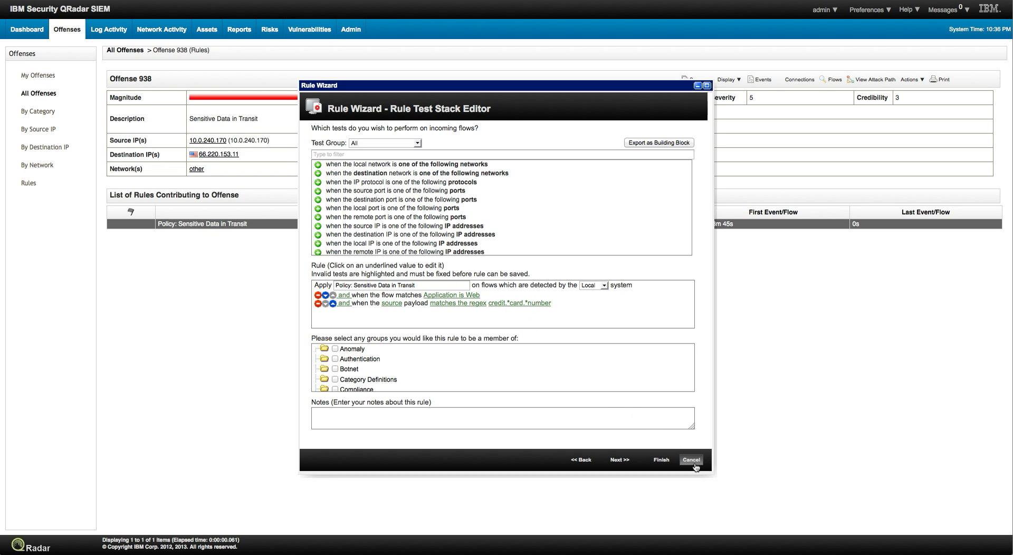
click(691, 460)
click(538, 221)
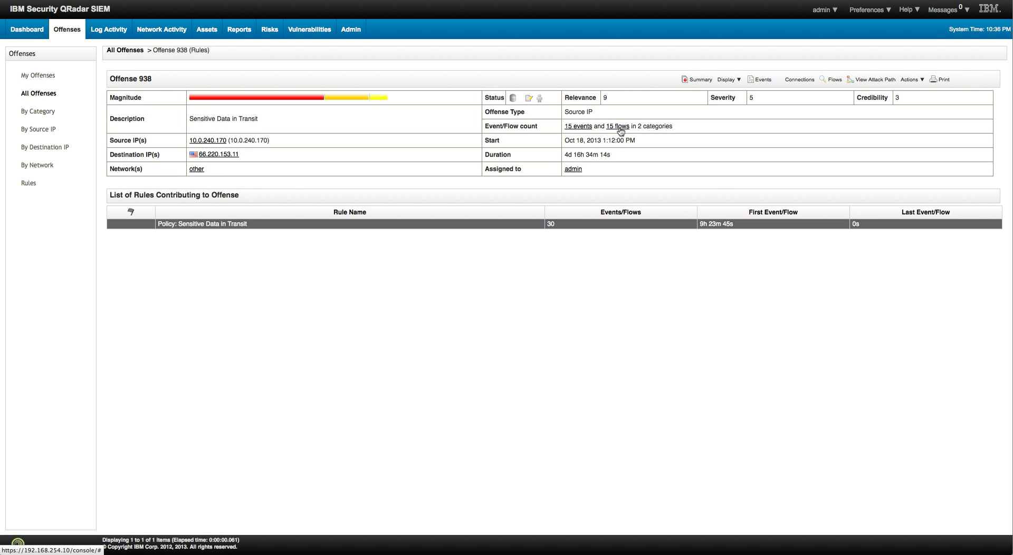
- List offense 938's flows to 66.220.153.11 and select the 4:45:13 PM flow
click(621, 127)
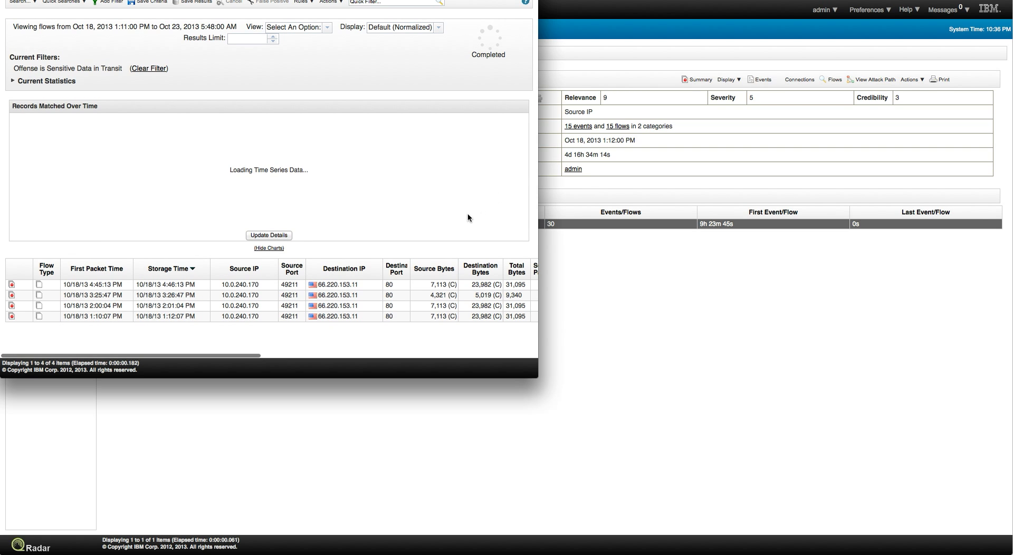
click(96, 268)
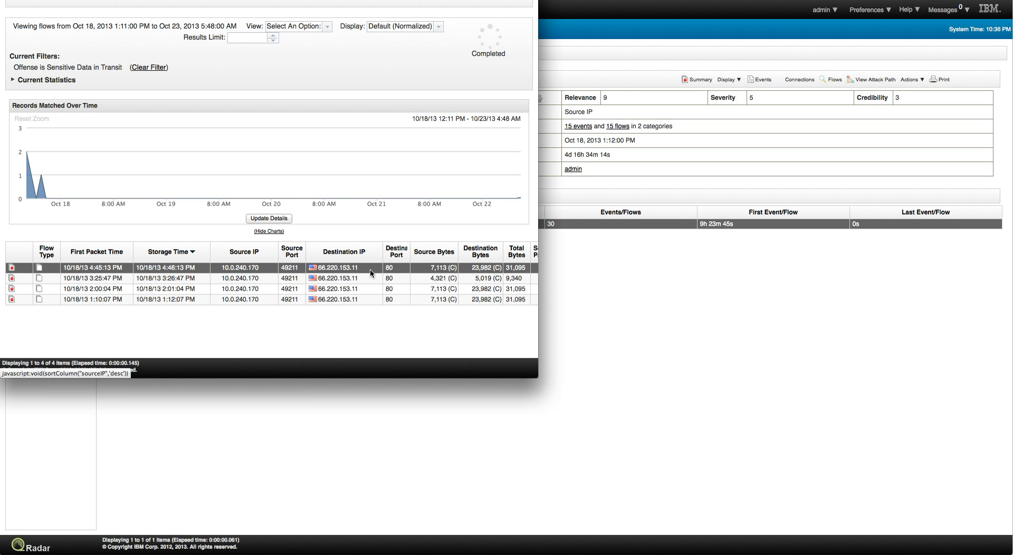
- Open the 4:45:13 PM flow's details and scroll down to its Source Payload
double_click(447, 270)
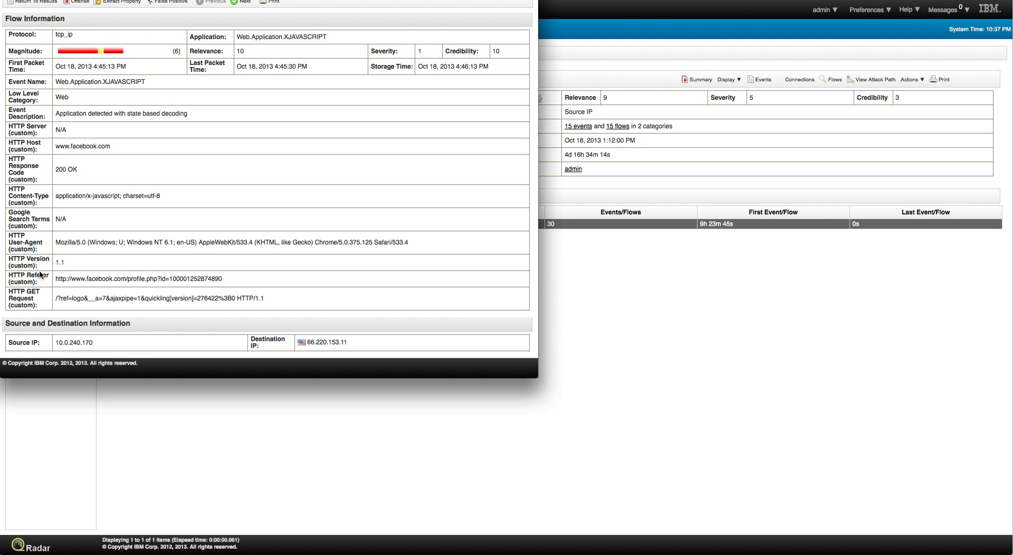
scroll(47, 268, down, 5)
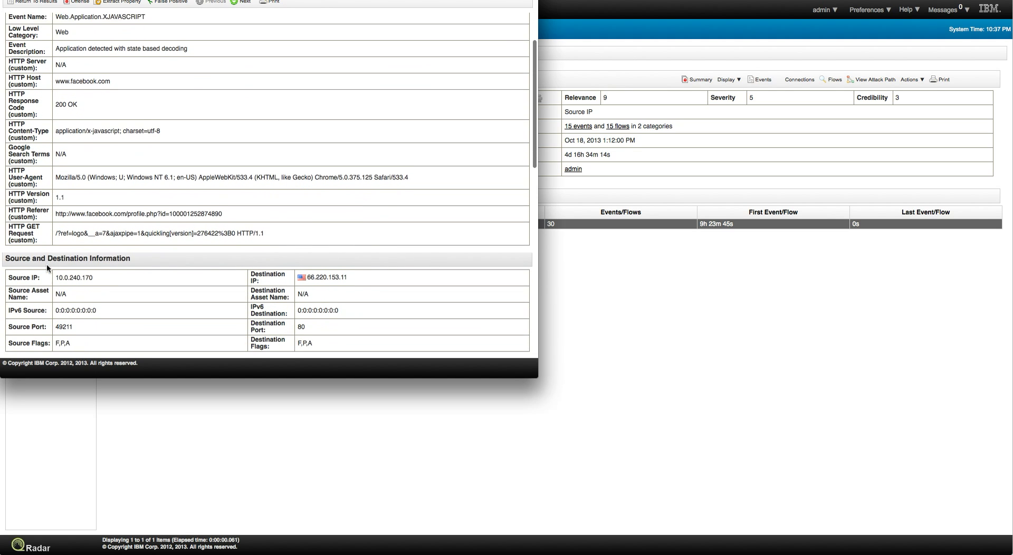
scroll(47, 269, down, 4)
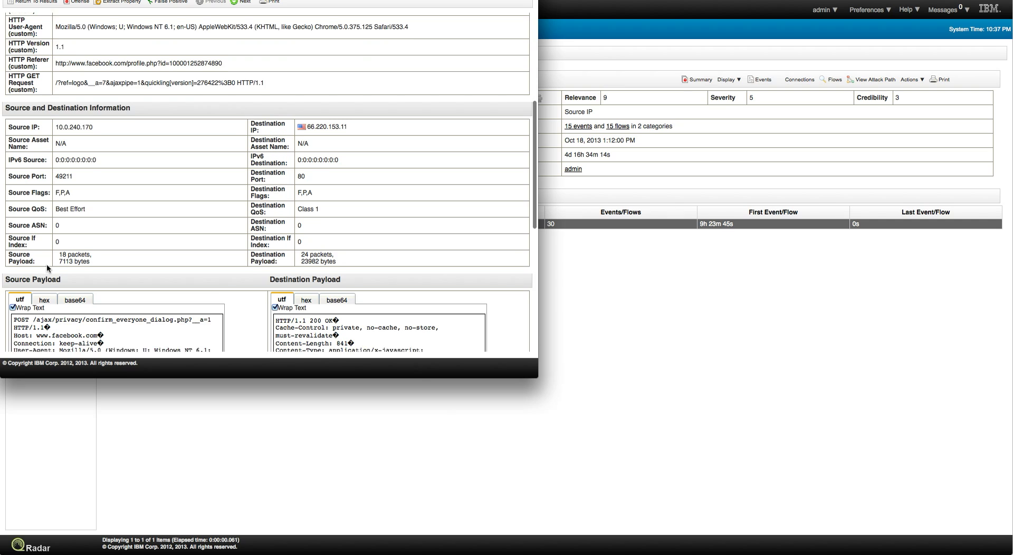
scroll(47, 268, down, 4)
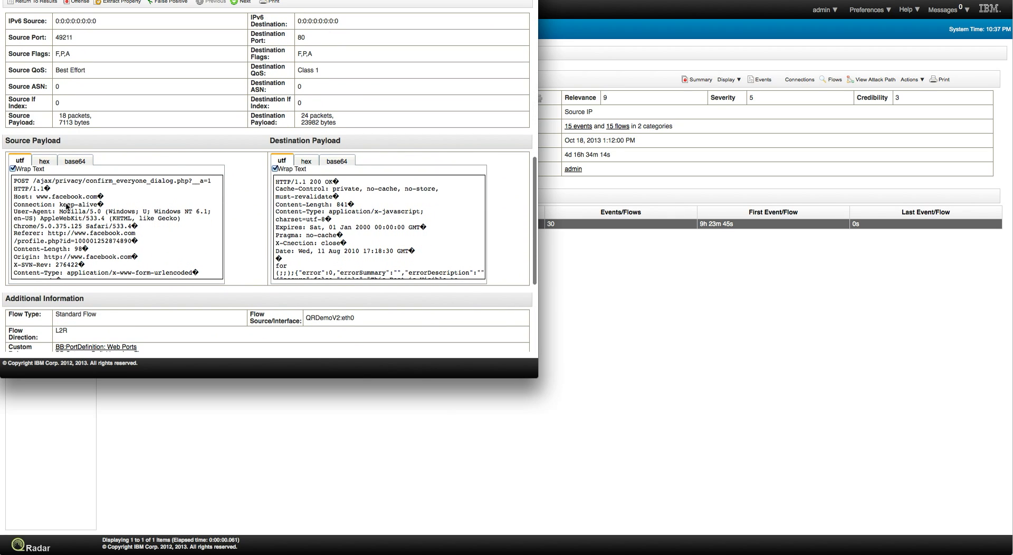
- Scroll the payload text down to the privacy_data lines of the Facebook PROFILE_UPDATE request
click(64, 206)
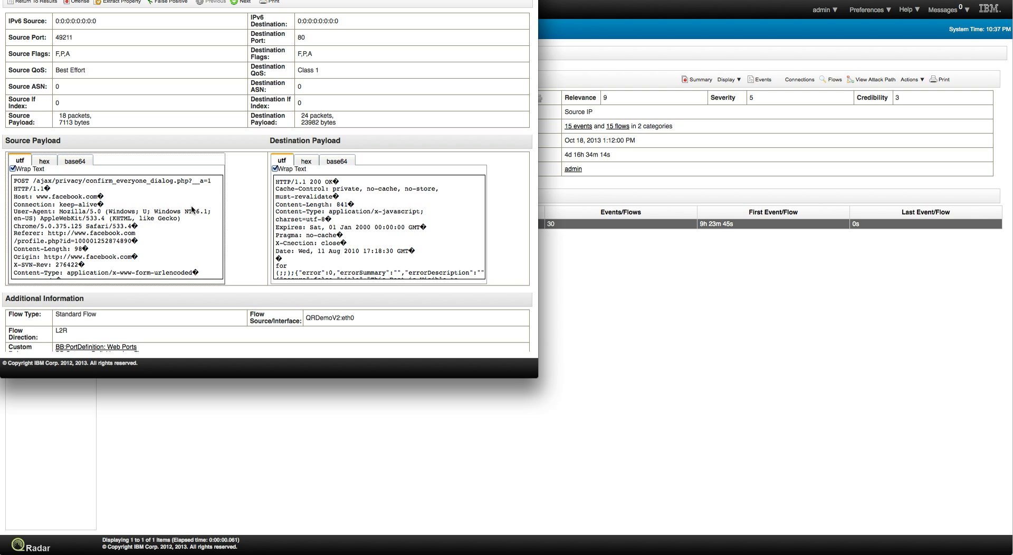
scroll(191, 206, down, 3)
scroll(191, 205, down, 5)
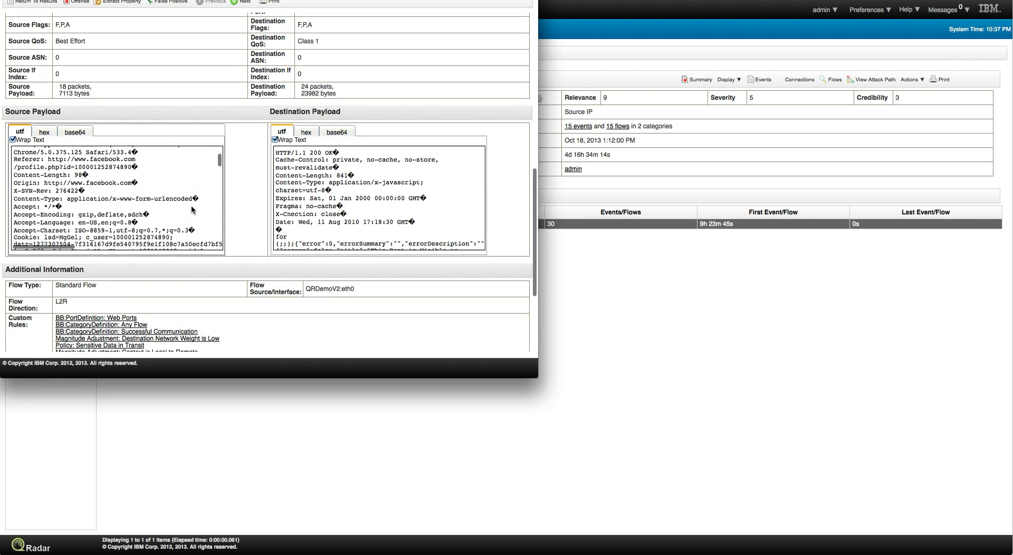
scroll(191, 207, down, 4)
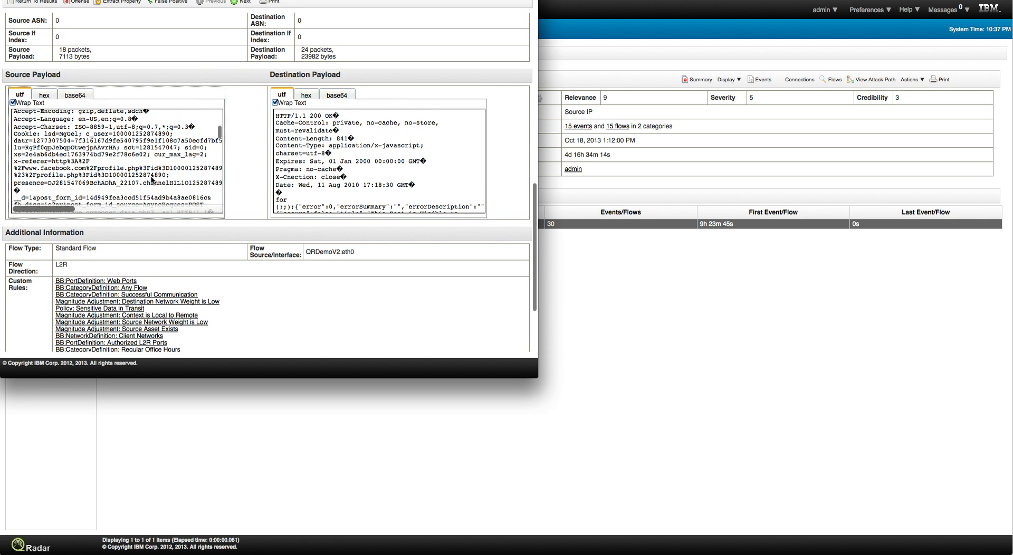
scroll(216, 198, down, 5)
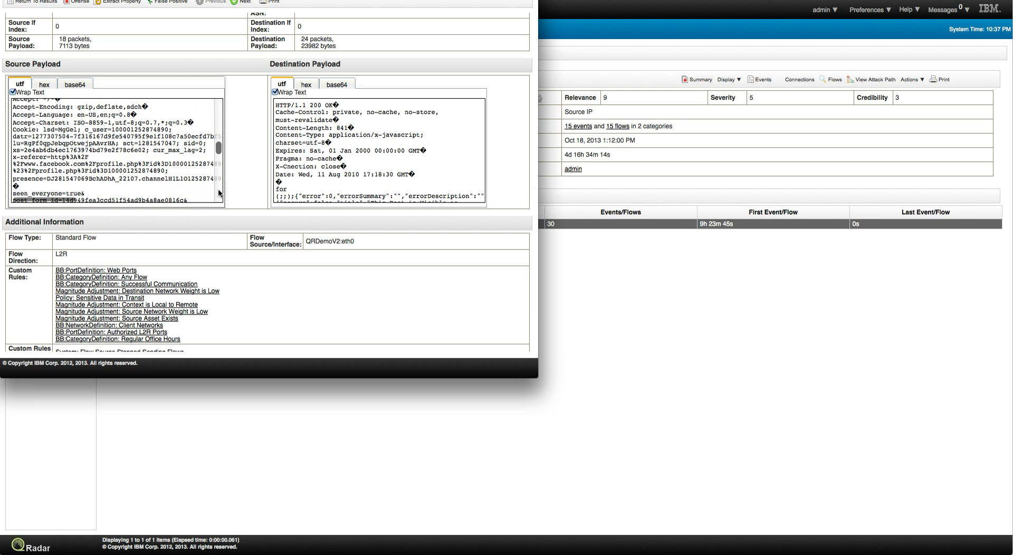
scroll(218, 193, down, 4)
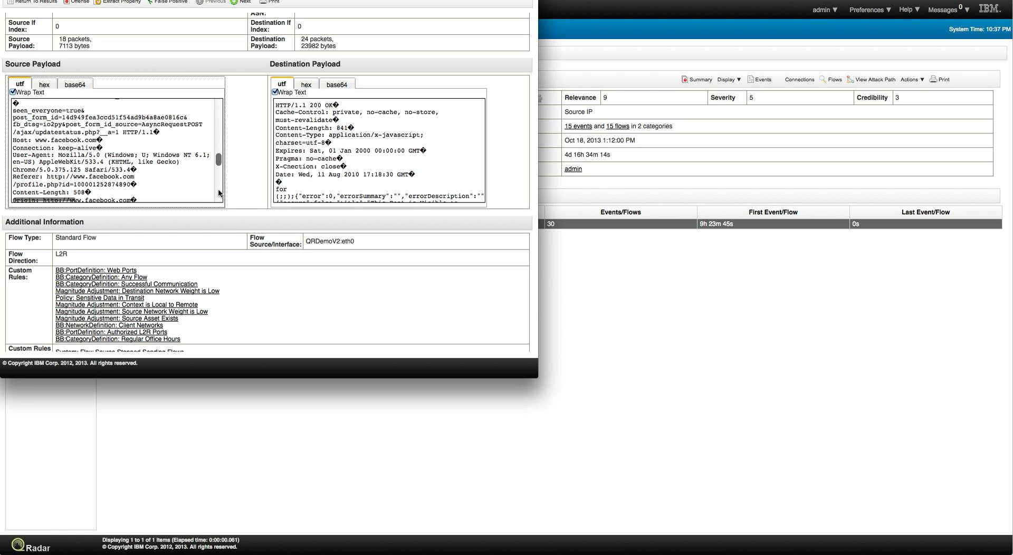
scroll(218, 193, down, 4)
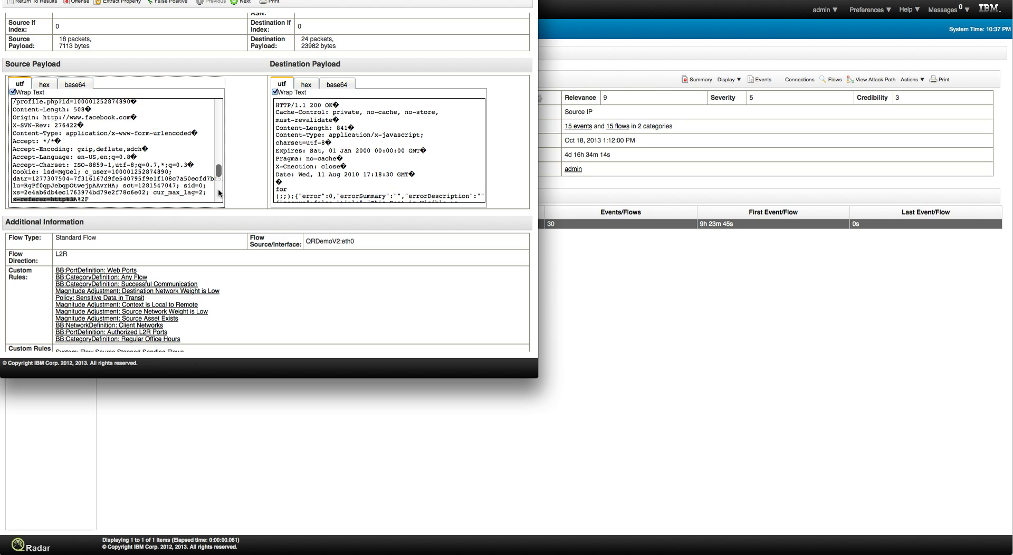
scroll(218, 190, down, 4)
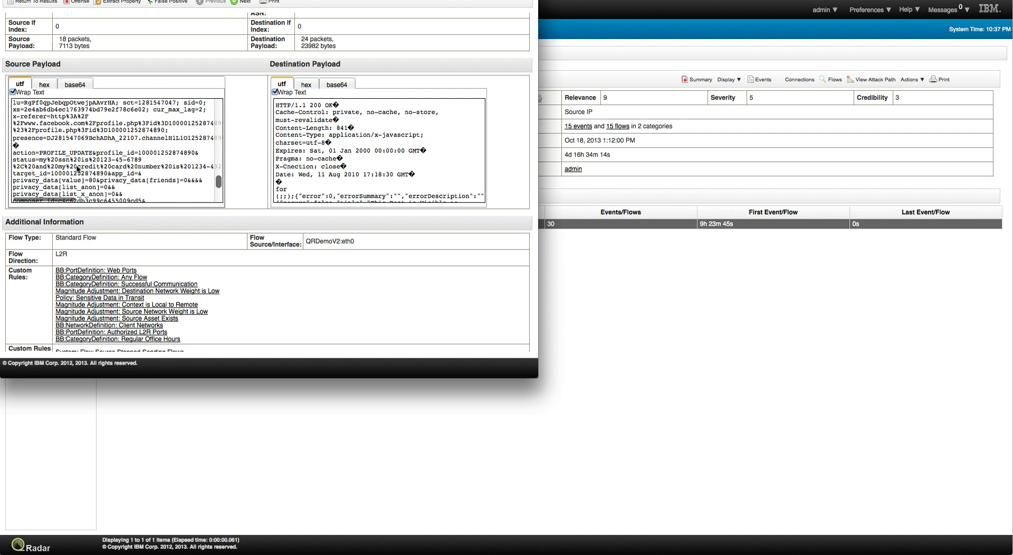
- Highlight the credit card mention, the card number and the SSN in the payload's utf text
drag(77, 167, 156, 169)
click(183, 166)
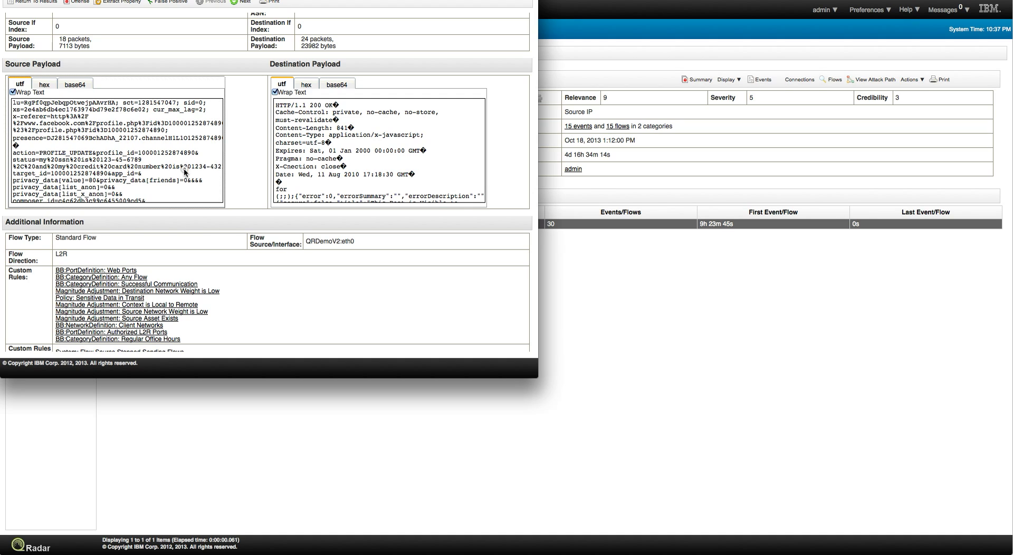
drag(184, 169, 184, 172)
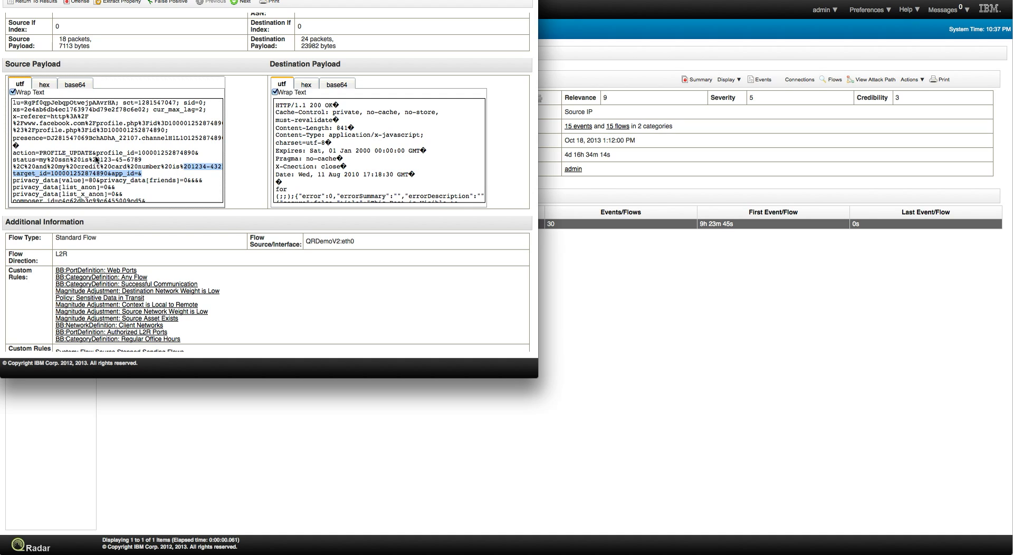
drag(62, 160, 143, 162)
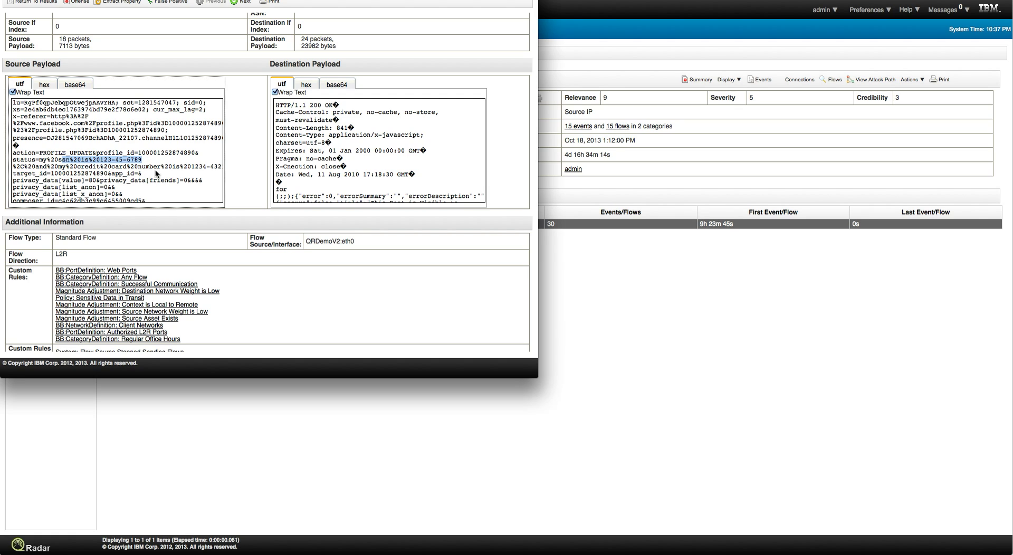
scroll(134, 154, down, 3)
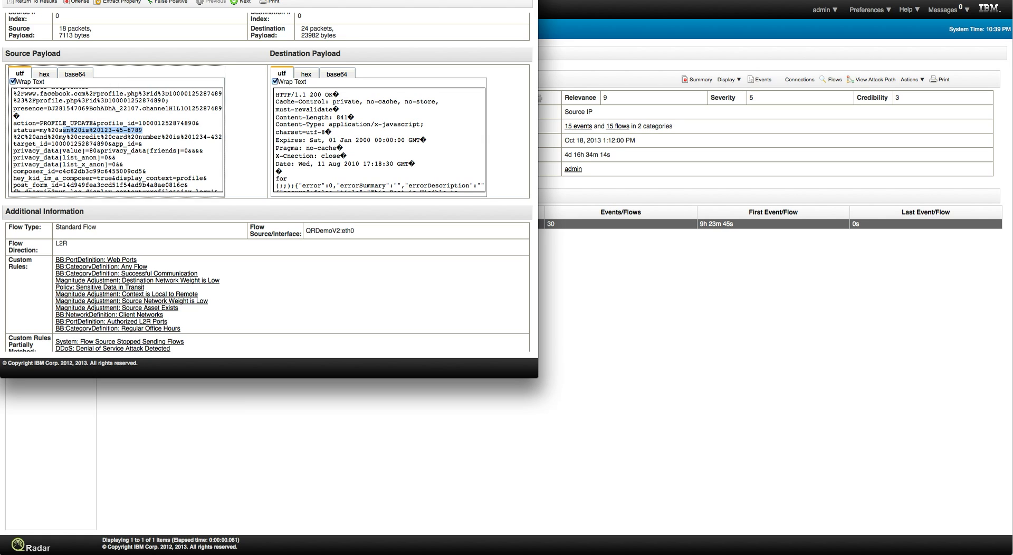
- Close flow details and open offense 906, OS Attack: MS SMB2 Validate Provider Callback CVE-2009-3103
key(super+w)
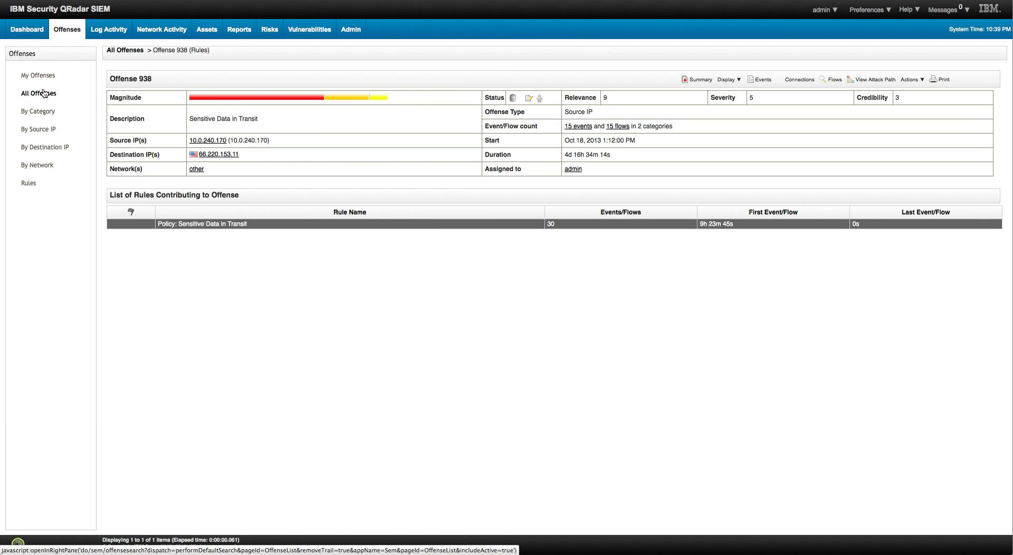
click(45, 93)
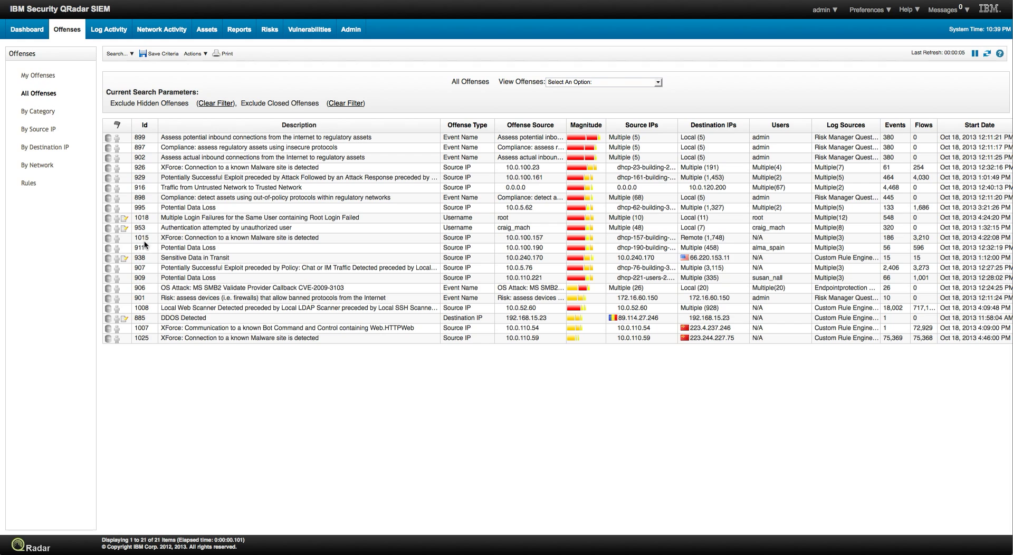
double_click(147, 288)
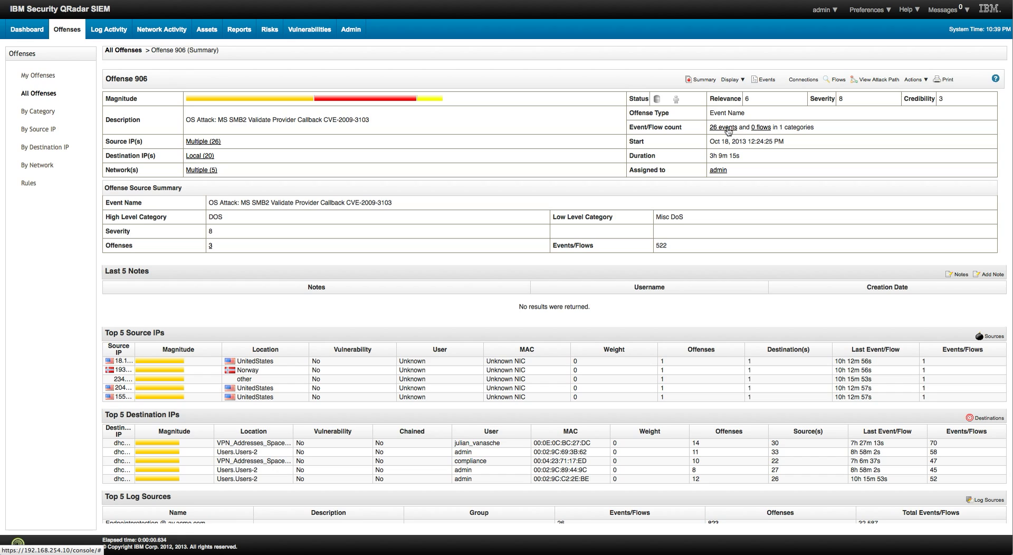
- Open the first of offense 906's 26 events and view its blocked SMB2 RCE payload
click(727, 128)
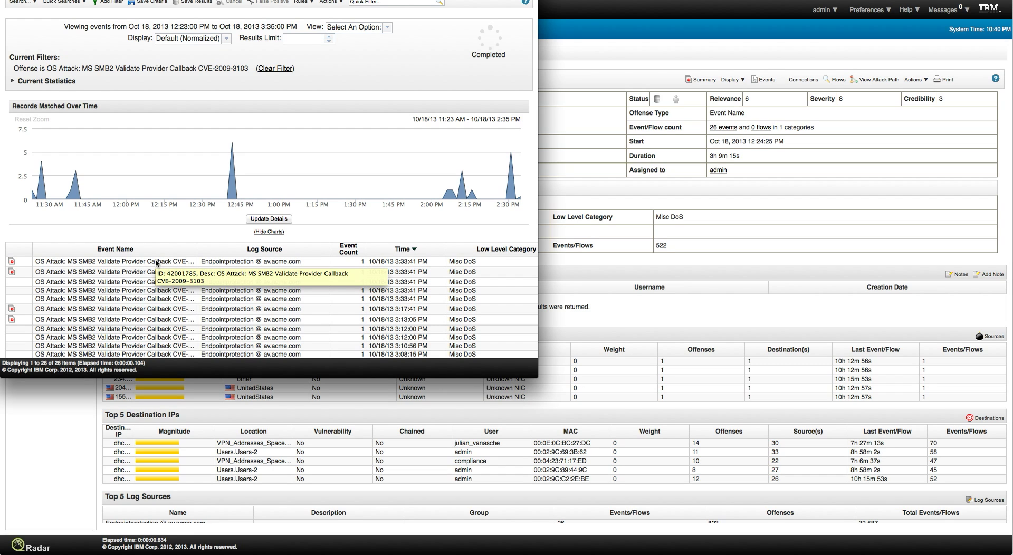
double_click(157, 261)
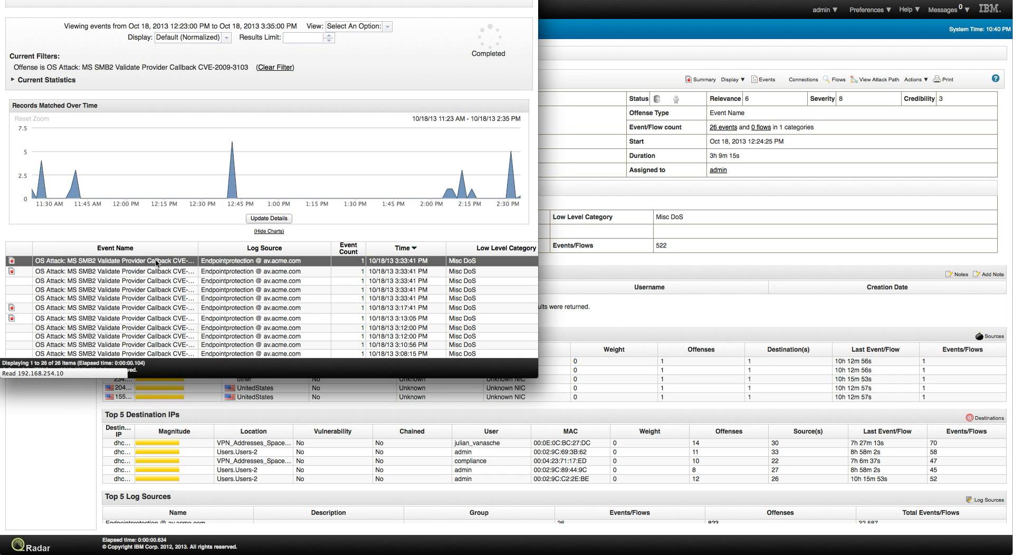
scroll(167, 240, down, 3)
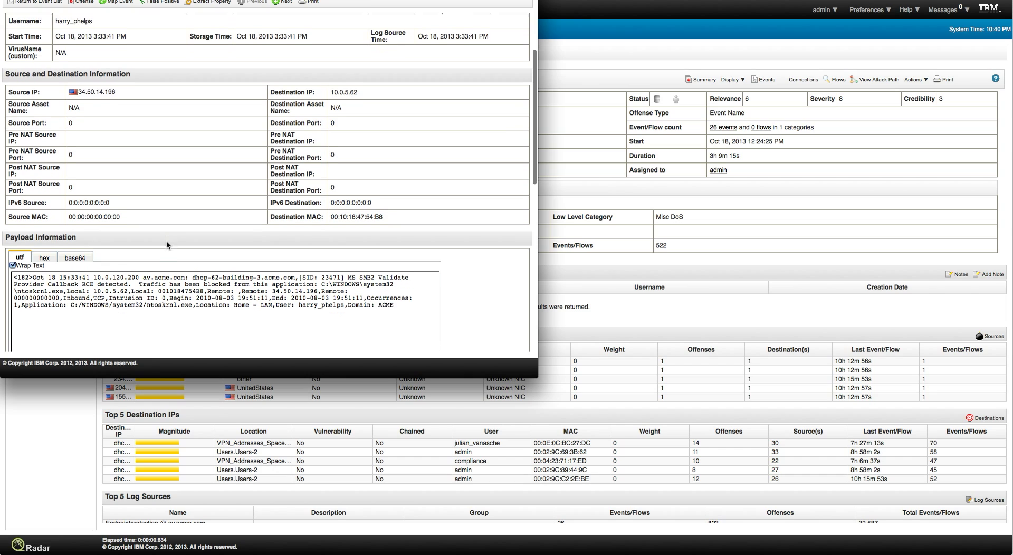
scroll(167, 240, down, 1)
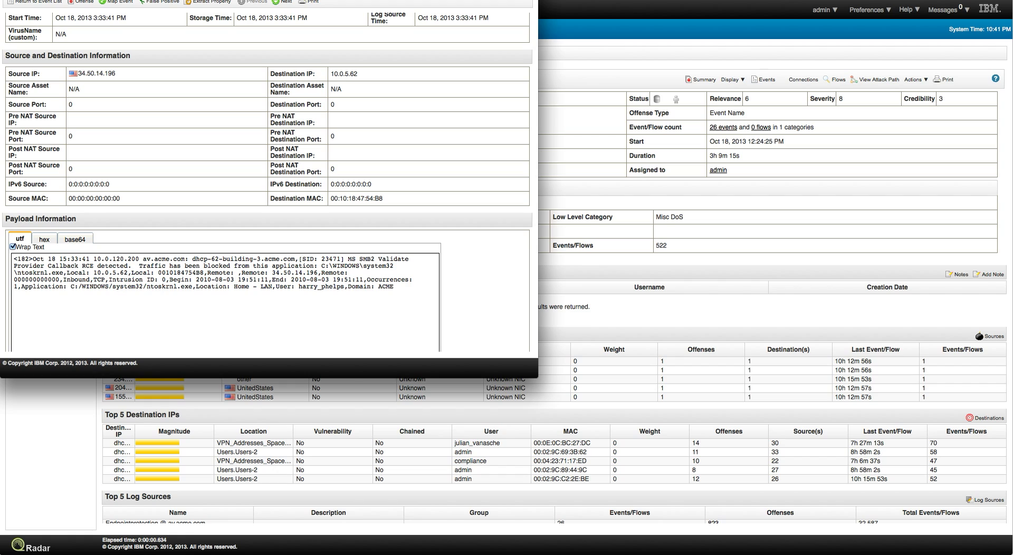
- List offense 906's contributing rules and open 'DoS: Network DoS Attack Detected' in the Rule Wizard
key(super+w)
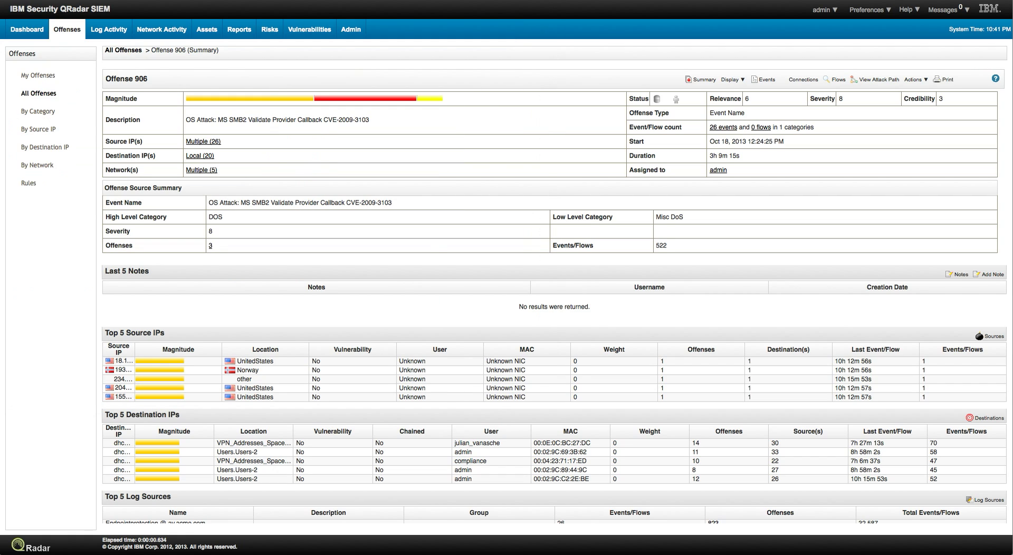
click(730, 80)
click(755, 188)
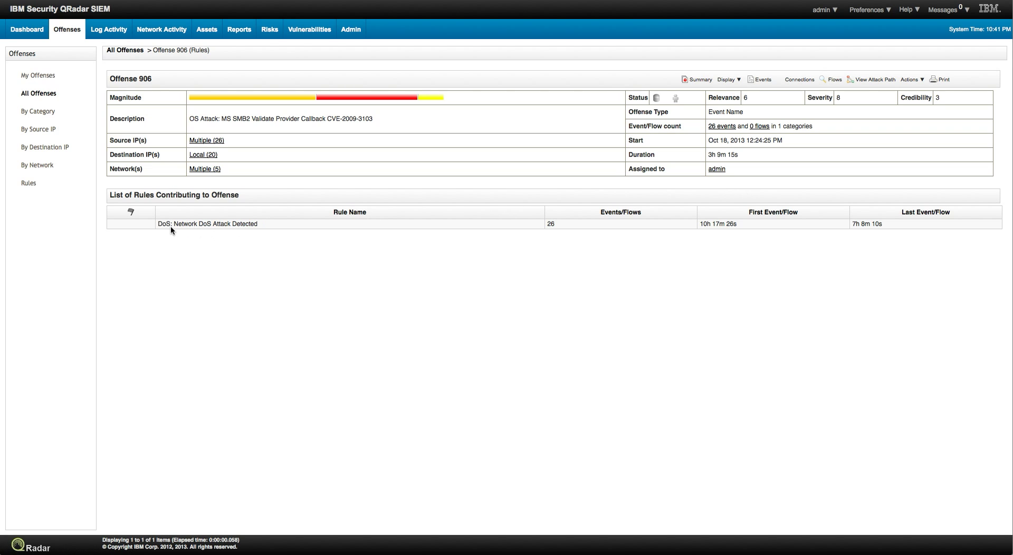
double_click(220, 223)
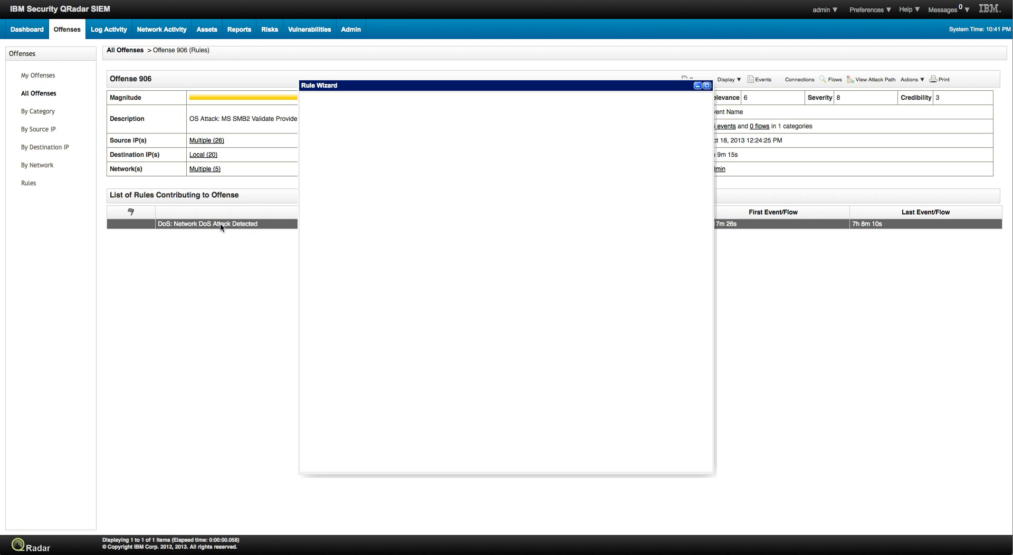